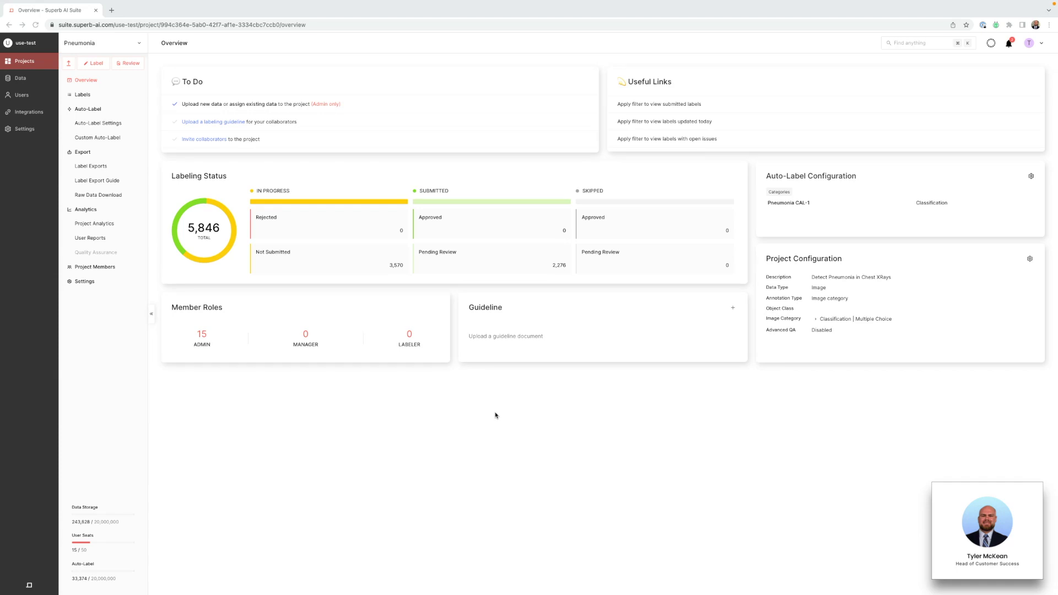
Filter the Pneumonia labels list by label tag __VALIDATION__, showing 972 labels, after trying TEST and GT1.
left_click(91, 93)
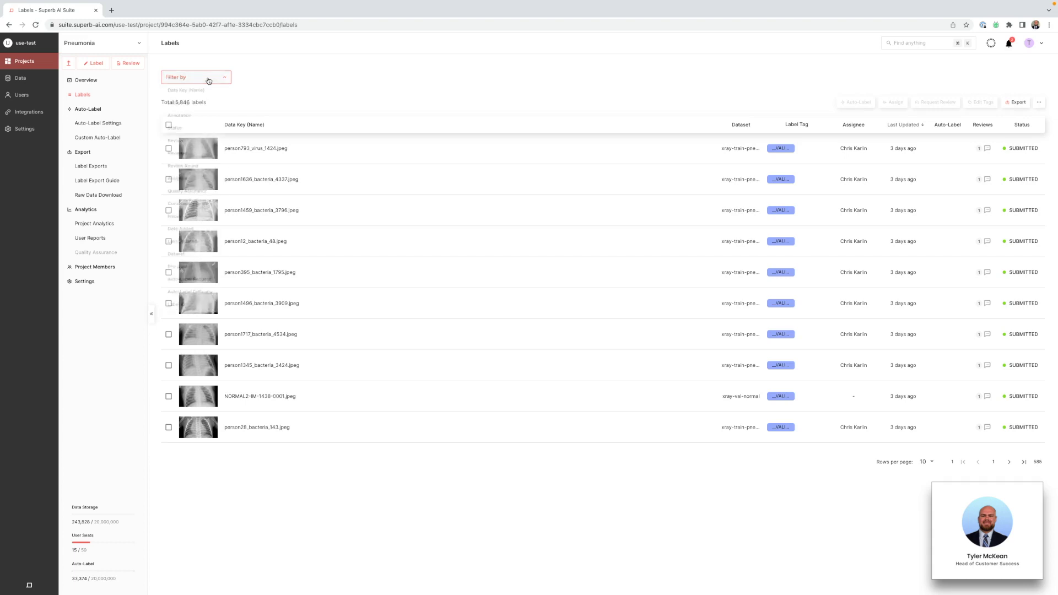
left_click(208, 81)
left_click(196, 106)
left_click(315, 78)
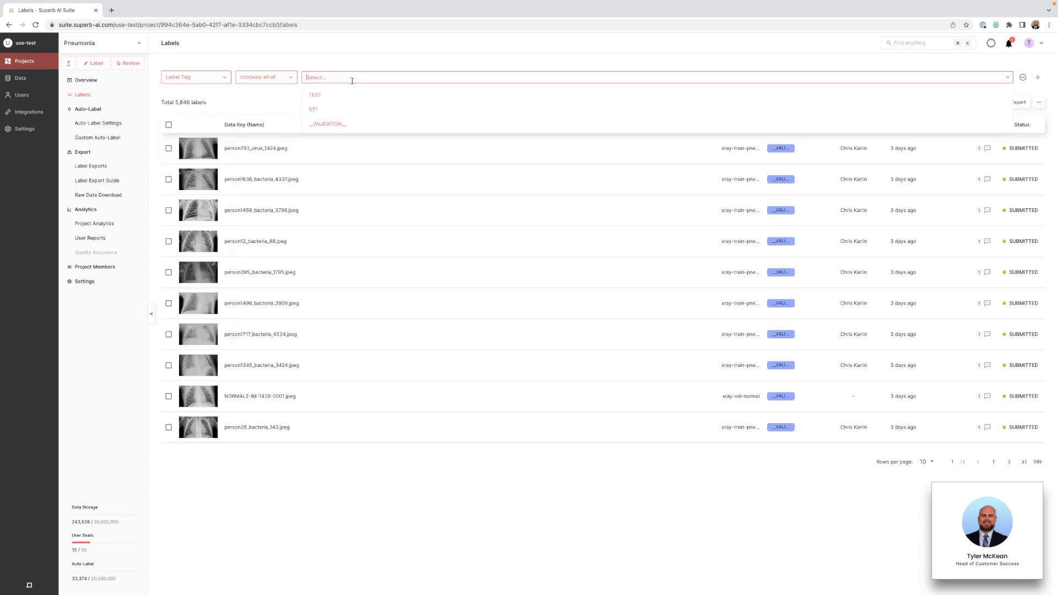
left_click(329, 95)
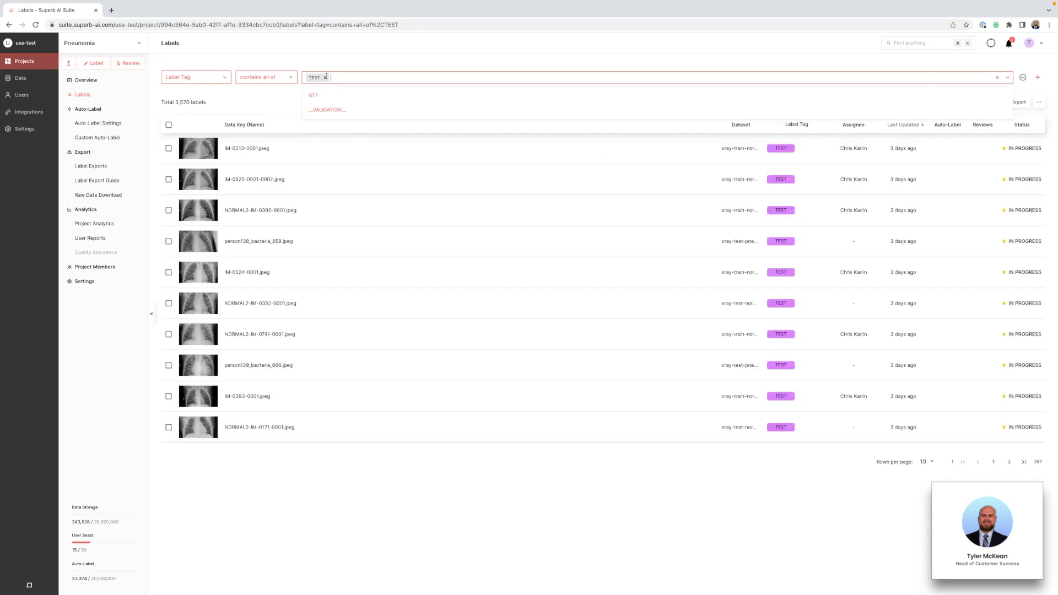
left_click(326, 77)
left_click(314, 109)
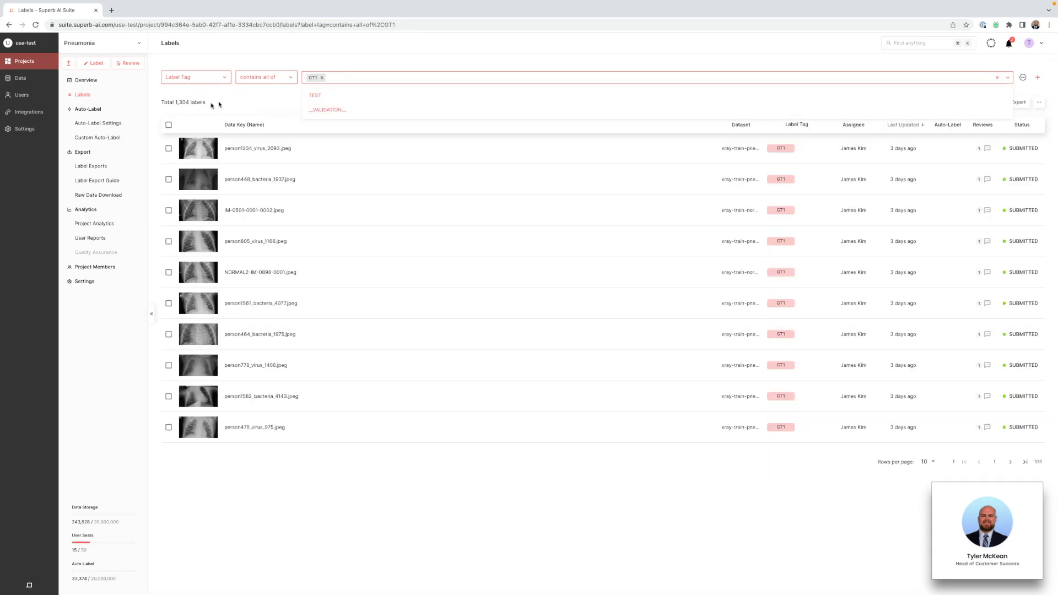
left_click(321, 77)
left_click(339, 125)
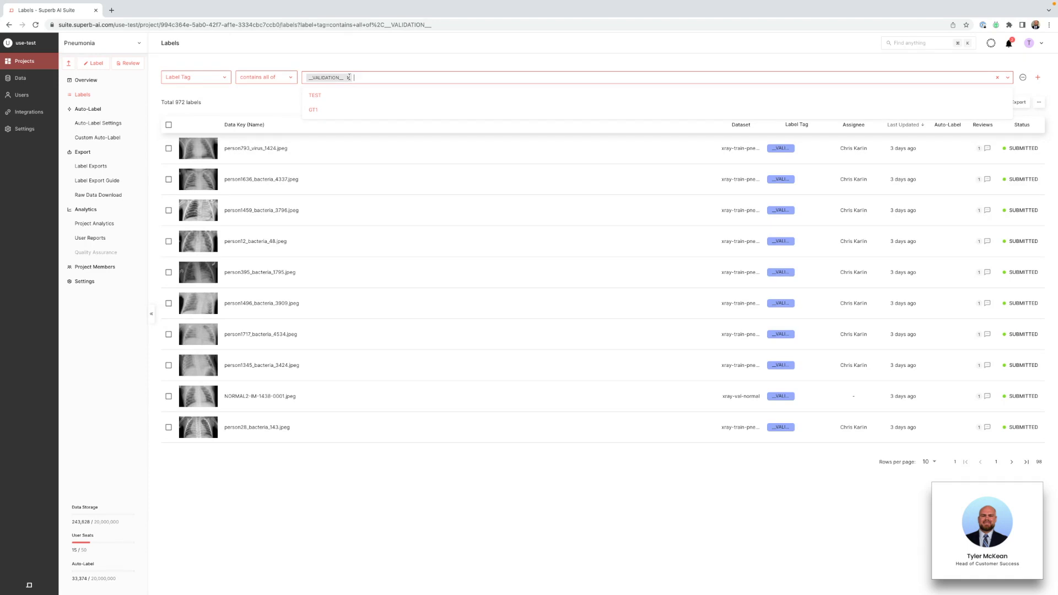
Set the tag filter to 'contains any one of' GT1 and __VALIDATION__, listing 2,276 labels.
left_click(348, 77)
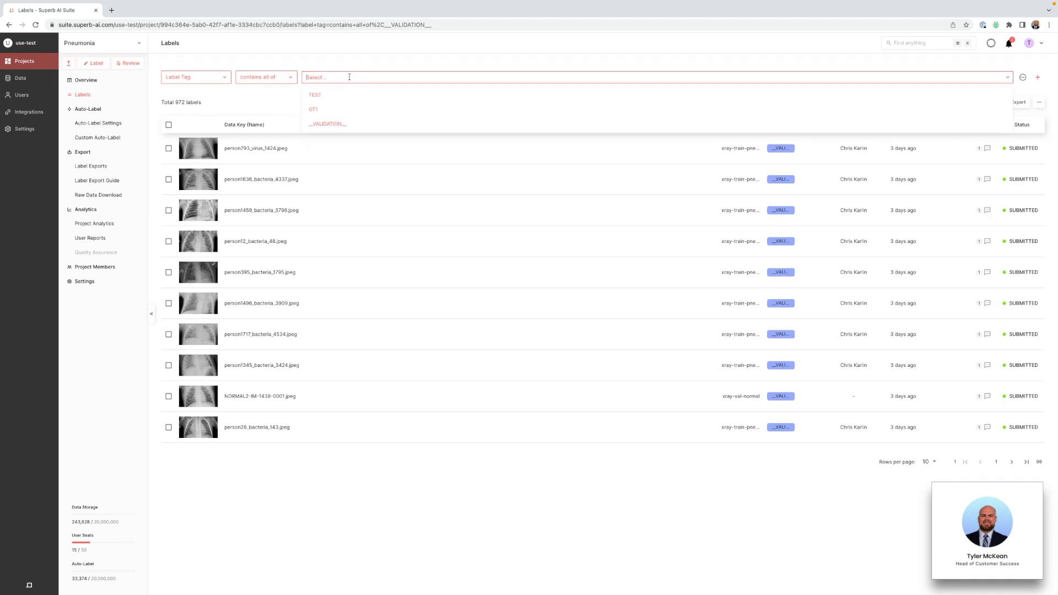
left_click(271, 82)
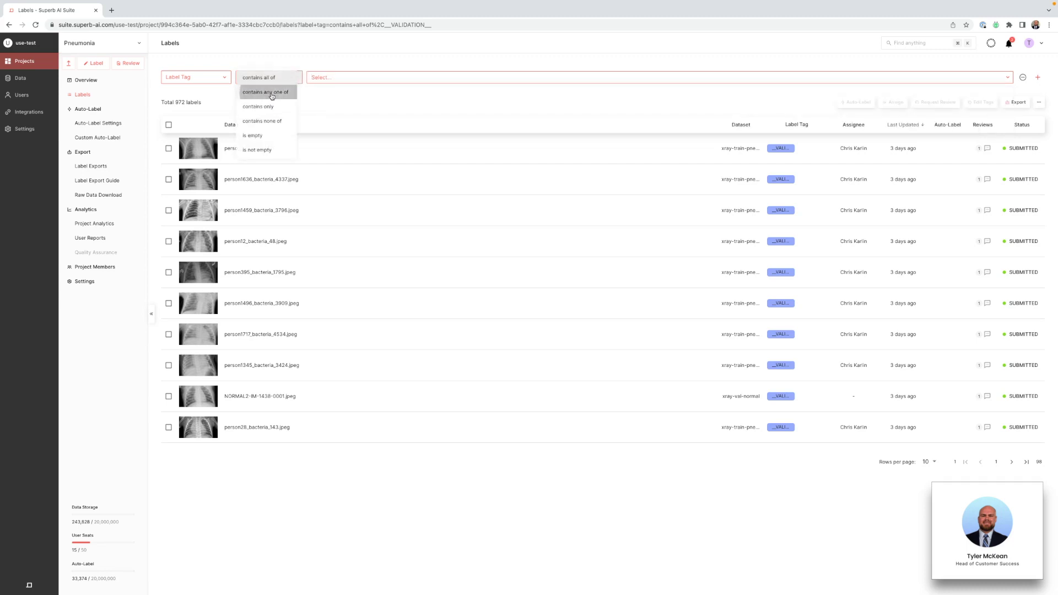
left_click(275, 92)
left_click(342, 75)
left_click(330, 109)
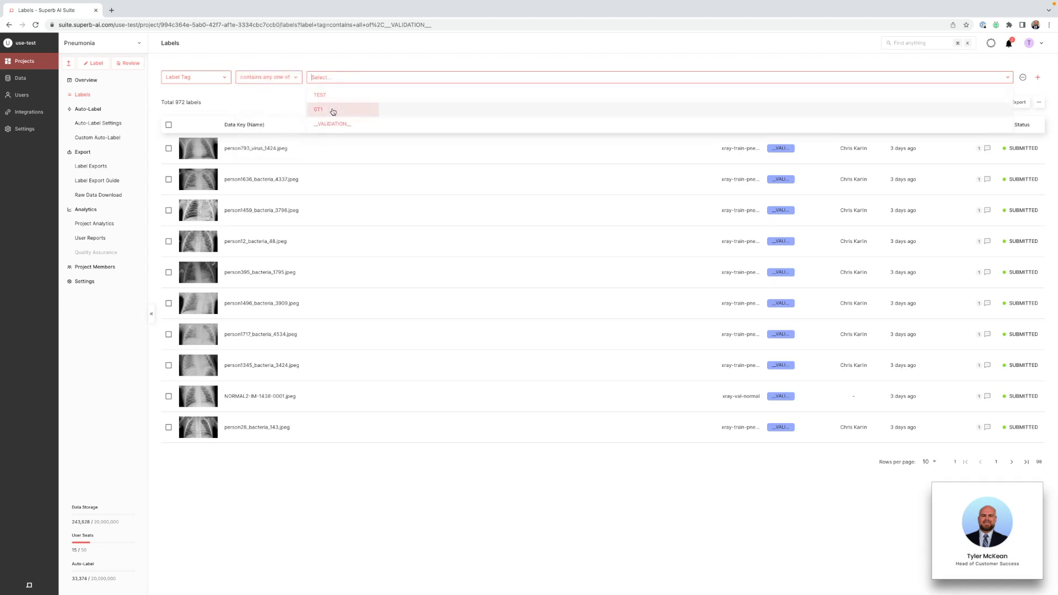
left_click(331, 109)
left_click(255, 101)
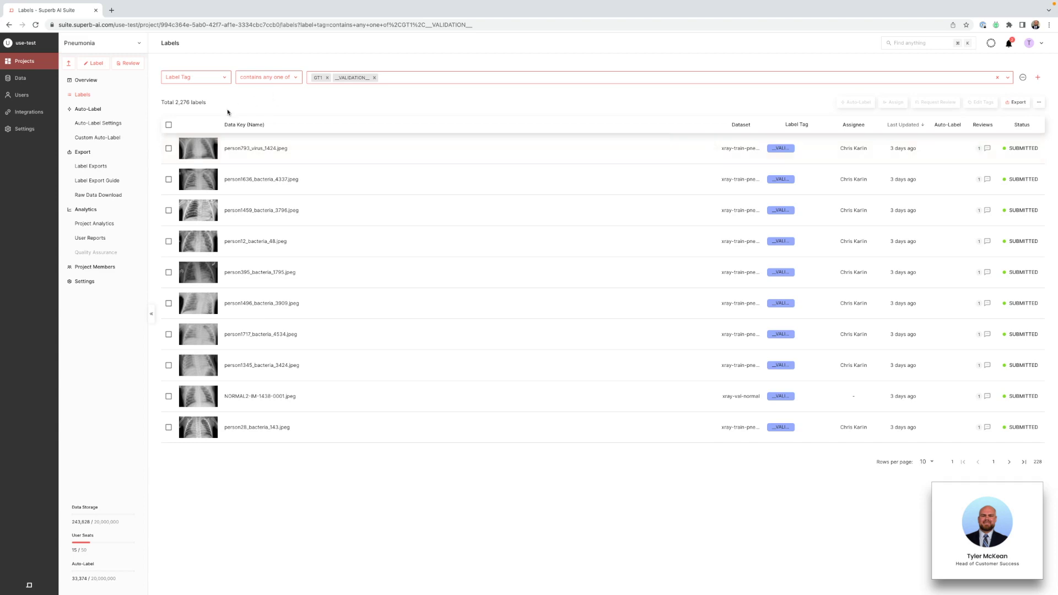
left_click(169, 125)
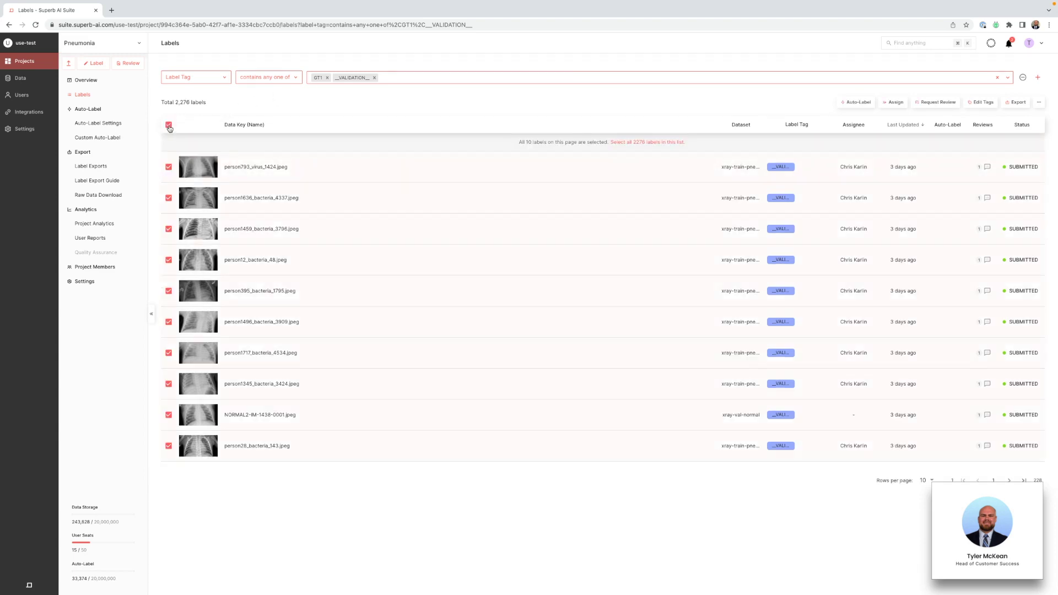
Select all 2,276 labels, export them, and view the export history showing 3_Pneumonia_2022-02-04 queued.
left_click(652, 143)
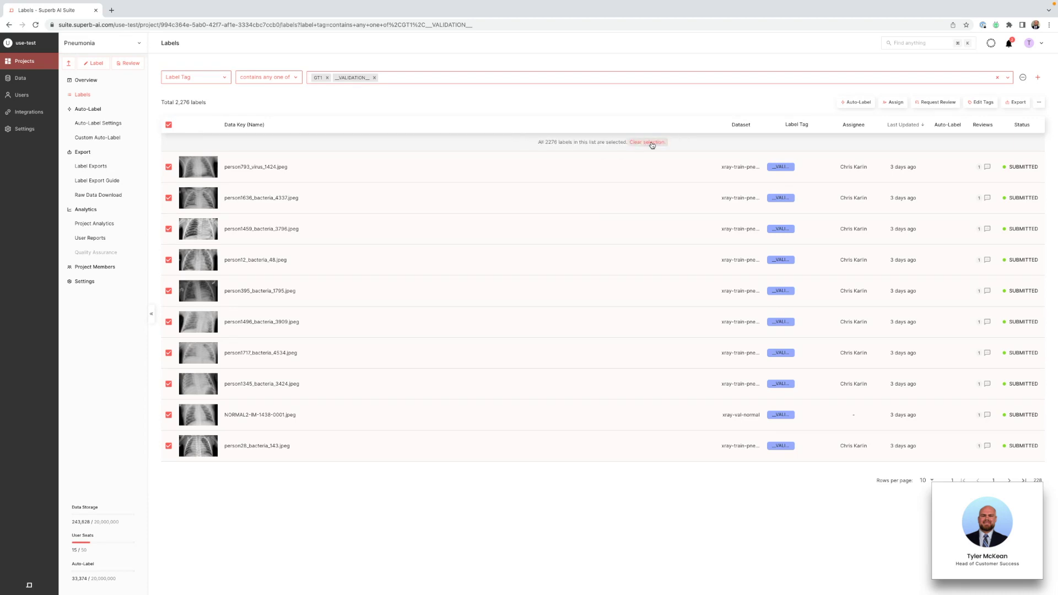
left_click(1017, 107)
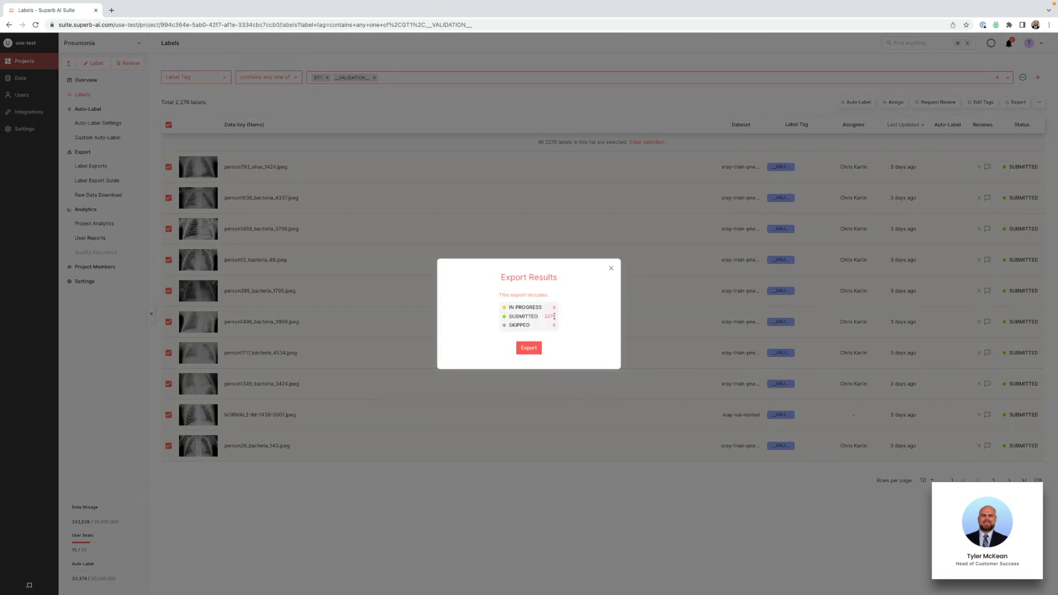
left_click(529, 348)
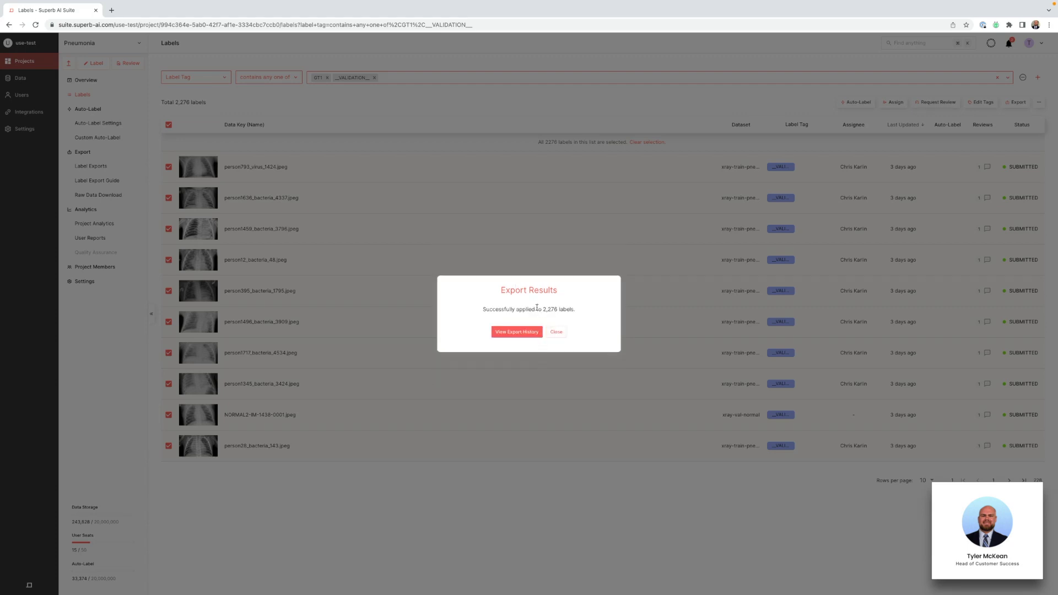
left_click(517, 333)
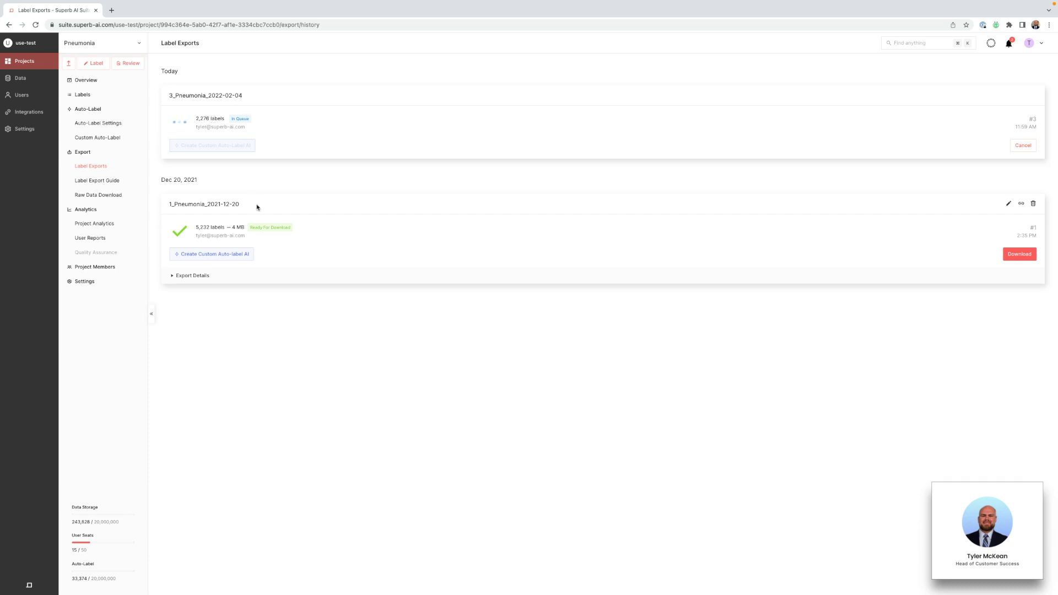
Create a custom auto-label AI named 'GT1 + VAL' from the 1_Pneumonia_2021-12-20 export.
left_click(227, 254)
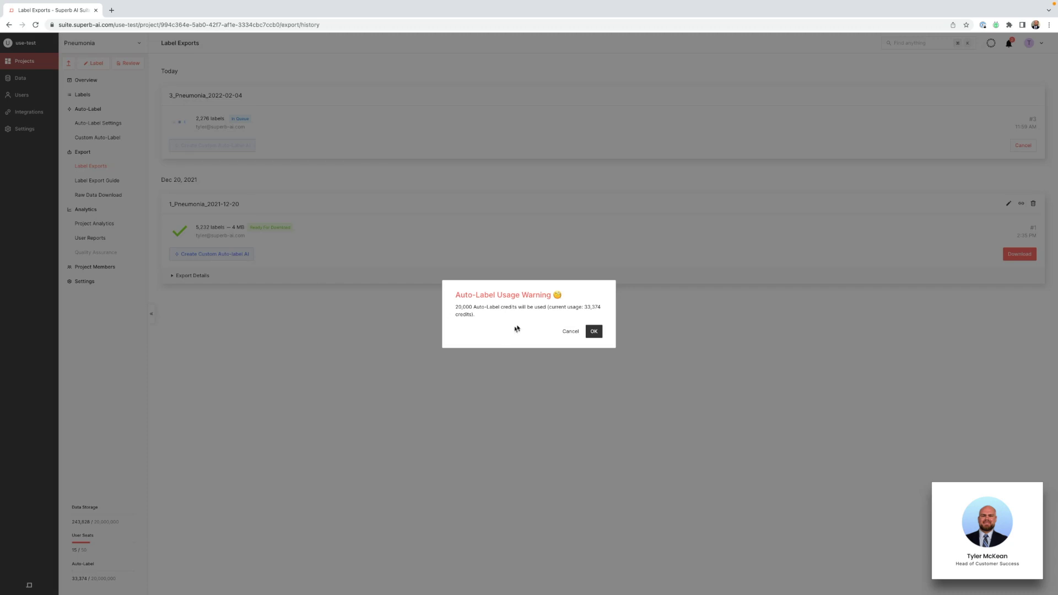
left_click(593, 331)
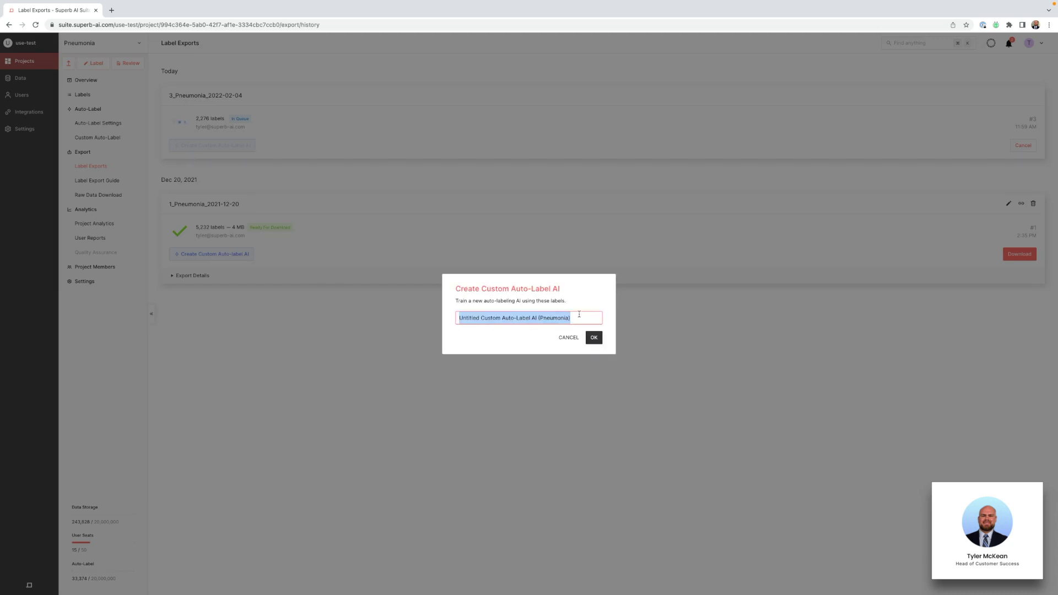
type("GT1")
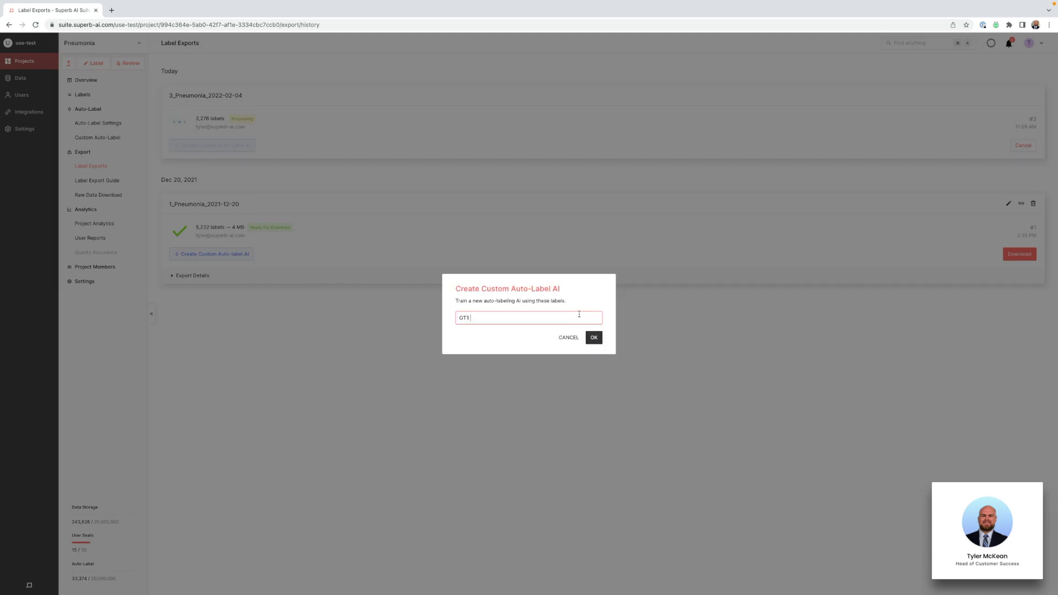
type(" + VAL")
left_click(593, 337)
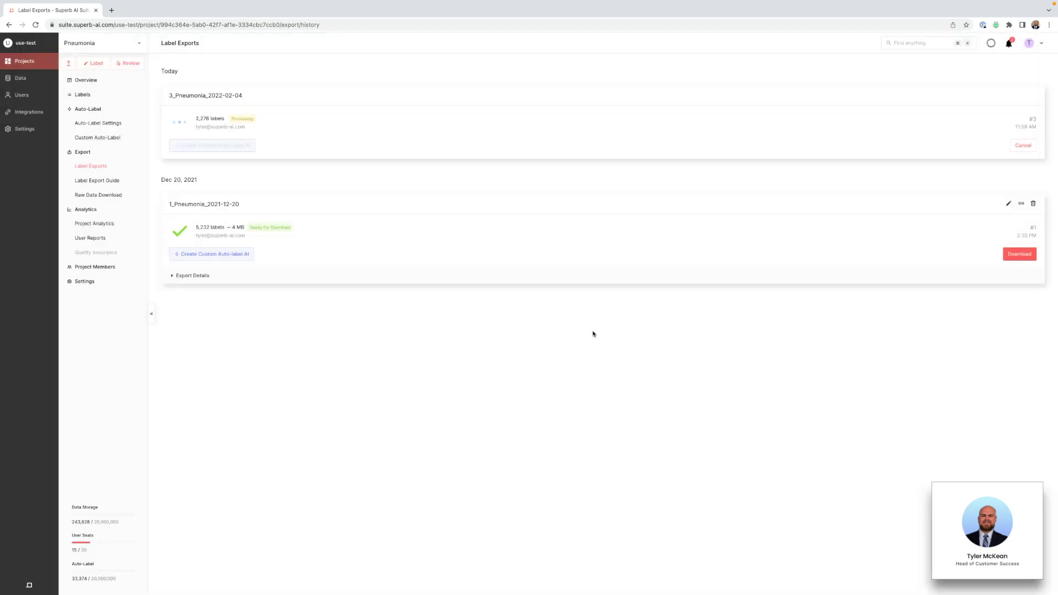
Review the custom auto-label AIs and the categories supported by Pneumonia CAL-1.
left_click(102, 138)
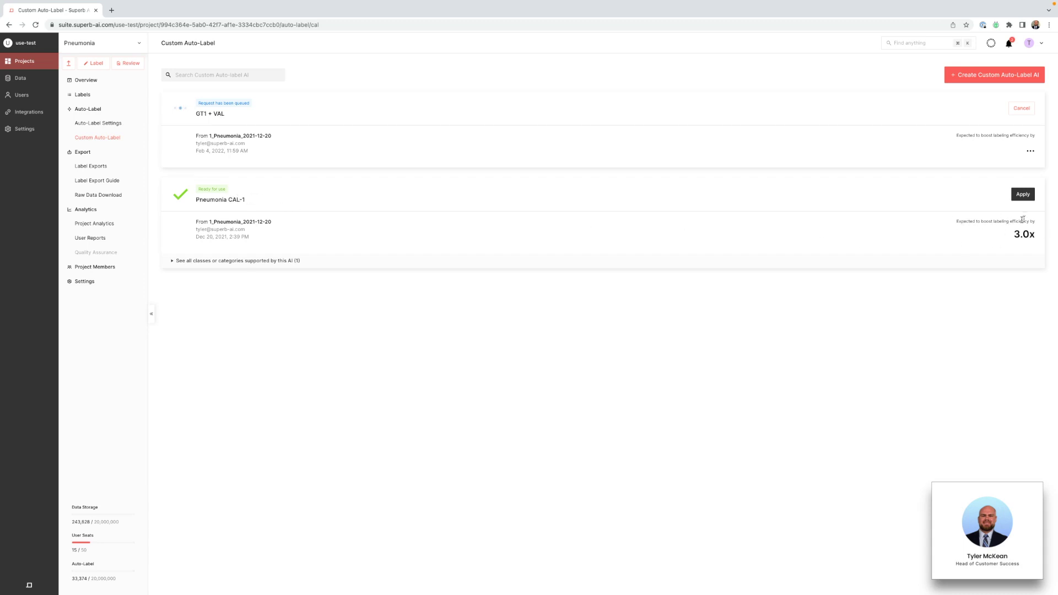
left_click(246, 262)
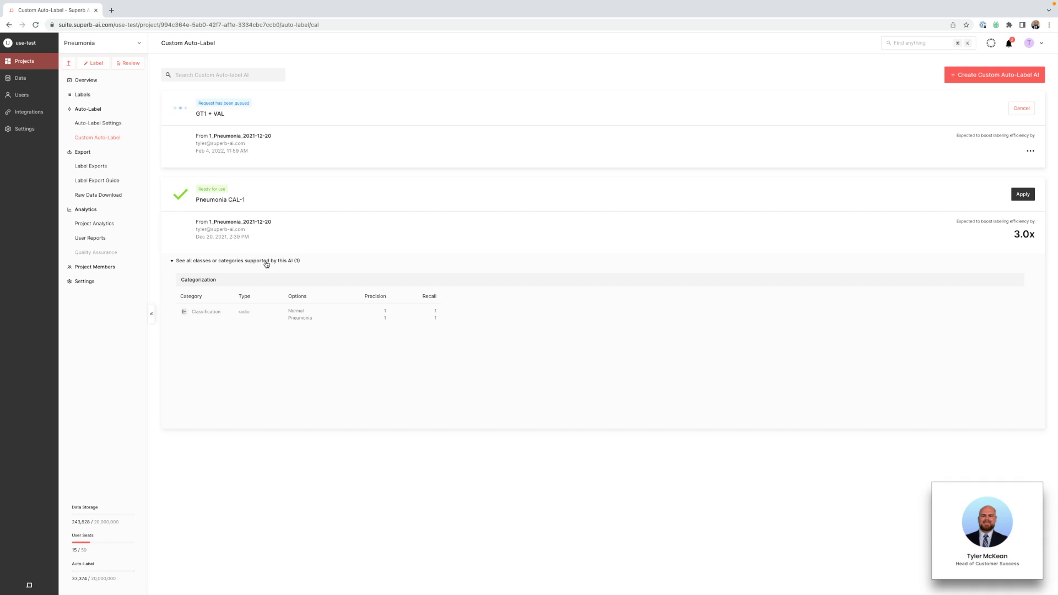
left_click(267, 264)
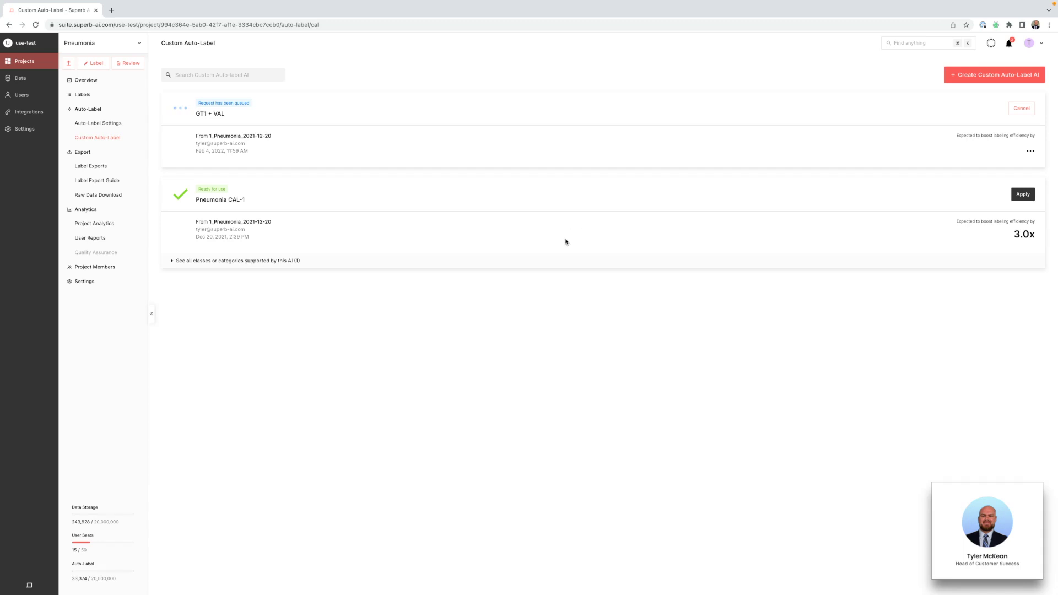
left_click(1021, 196)
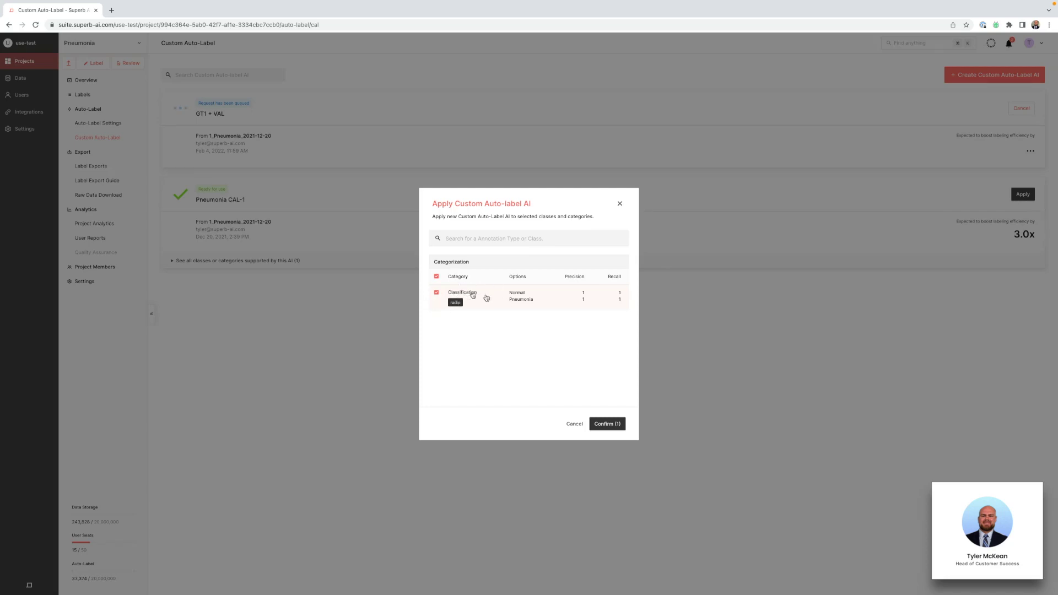
Apply Pneumonia CAL-1 to the Classification category.
left_click(608, 424)
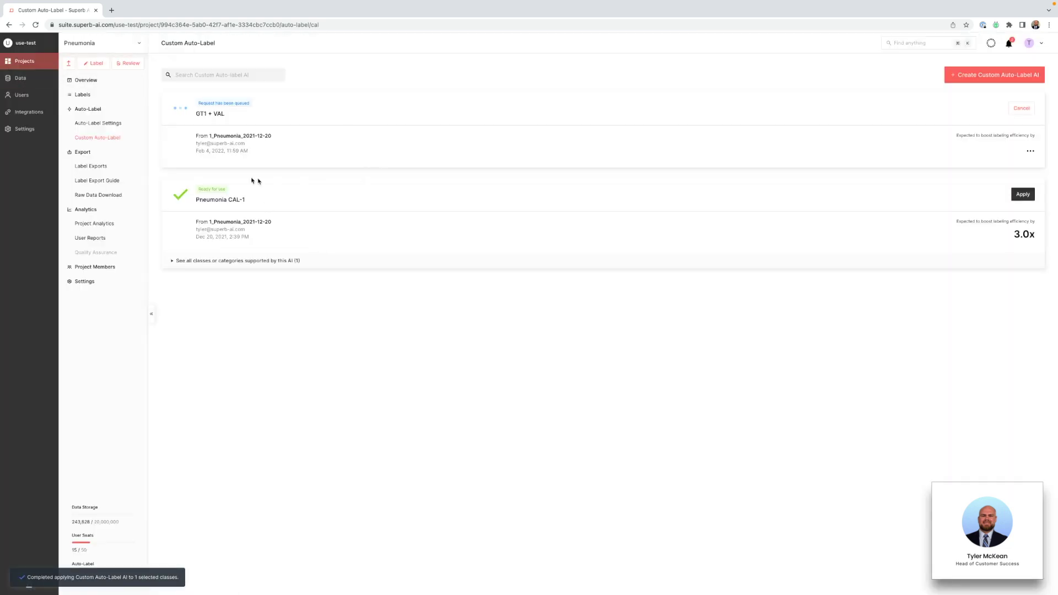
left_click(111, 123)
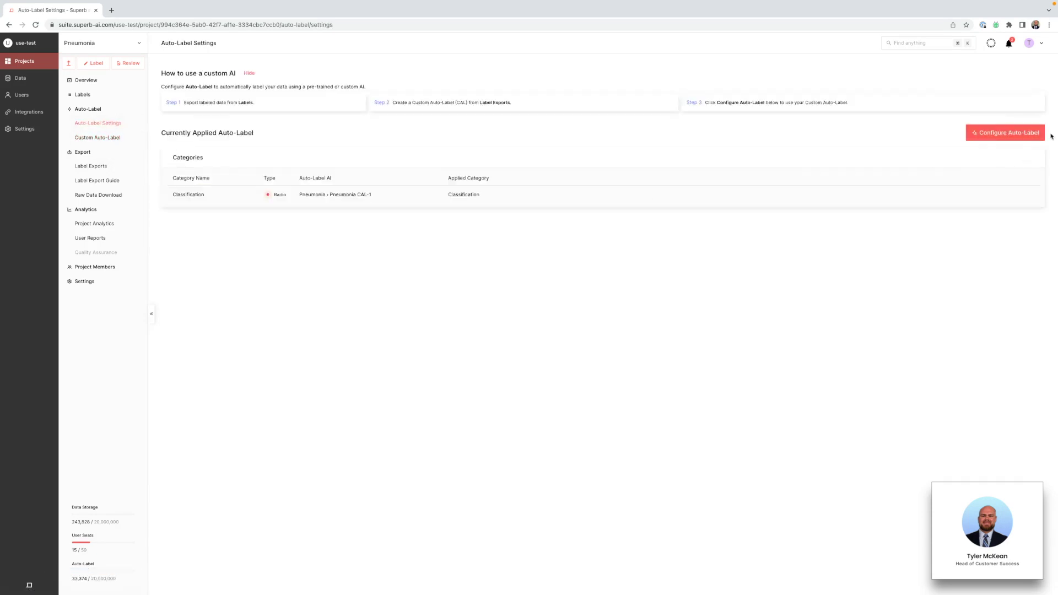
Review the Configure Auto-Label settings for Classification and close them unchanged.
left_click(1024, 135)
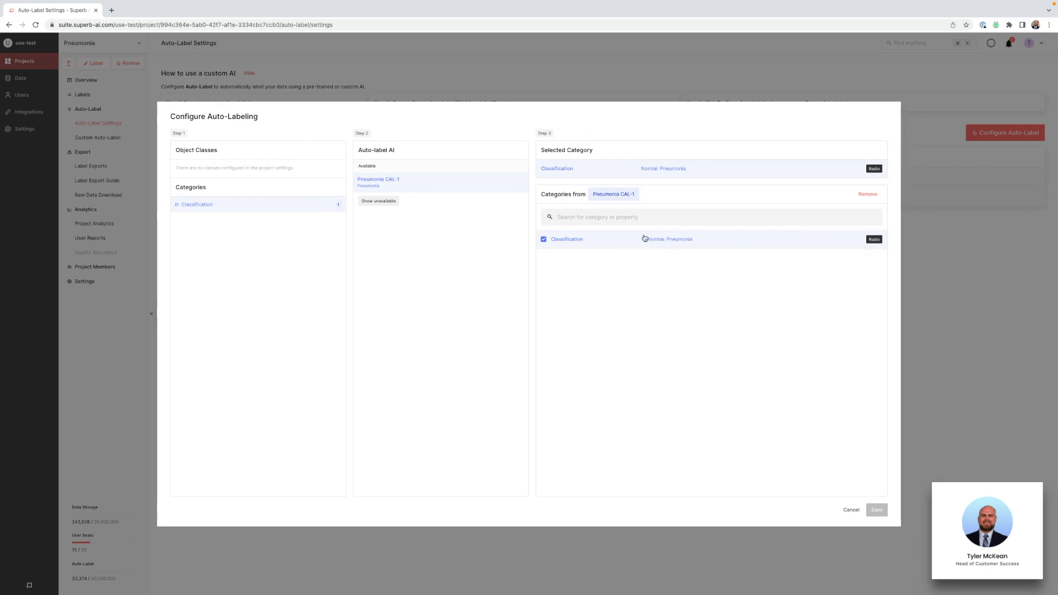
left_click(850, 509)
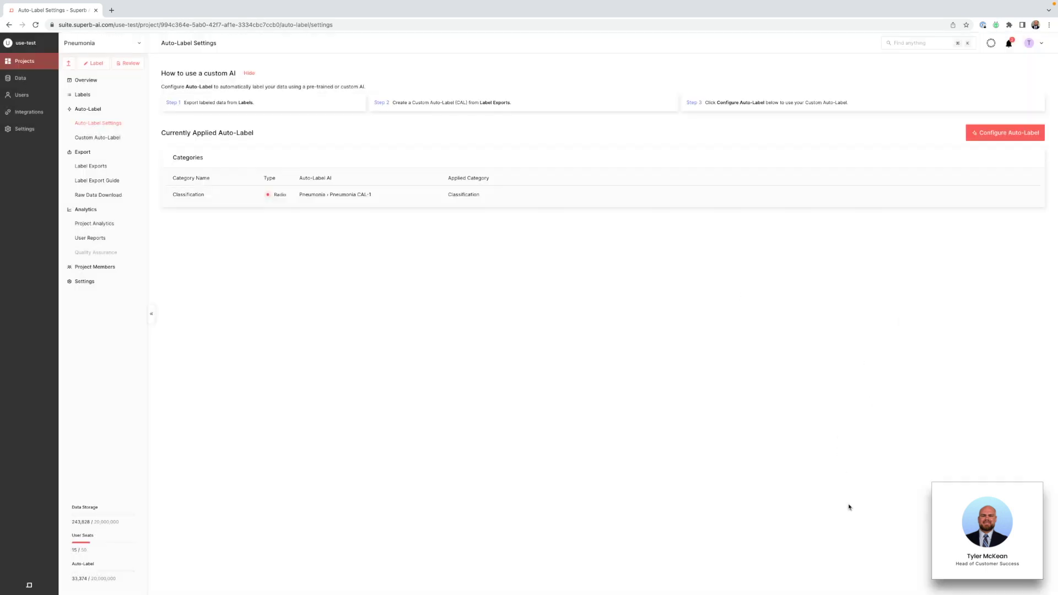